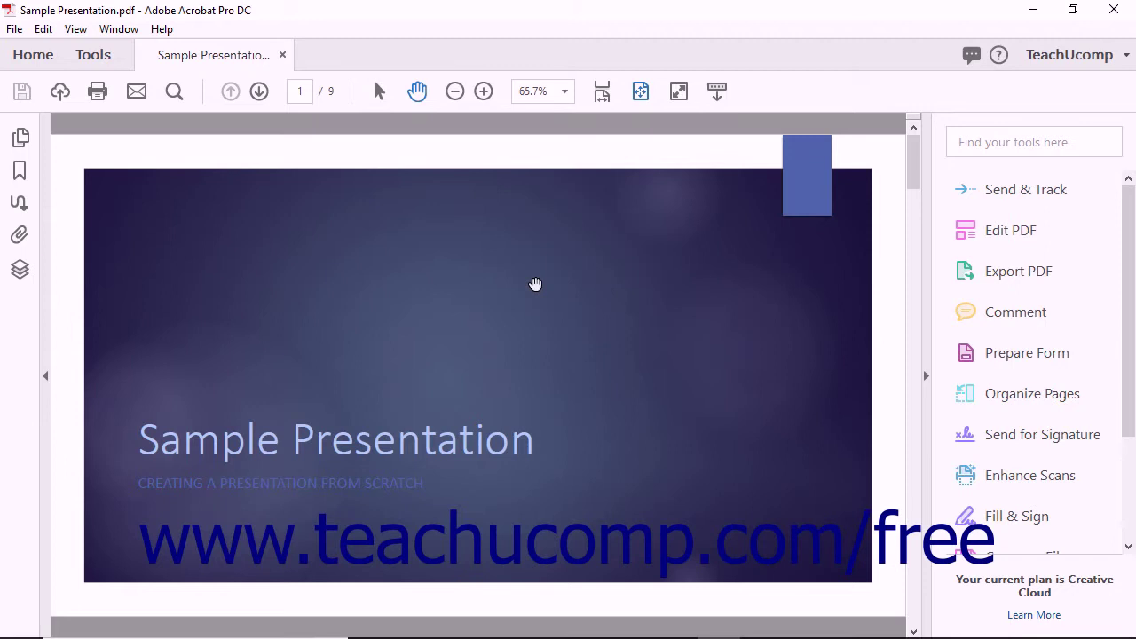
- Open Organize Pages from Tools for Sample Presentation.pdf and show the Extract options
{"action": "left_click", "coordinate": [112, 56]}
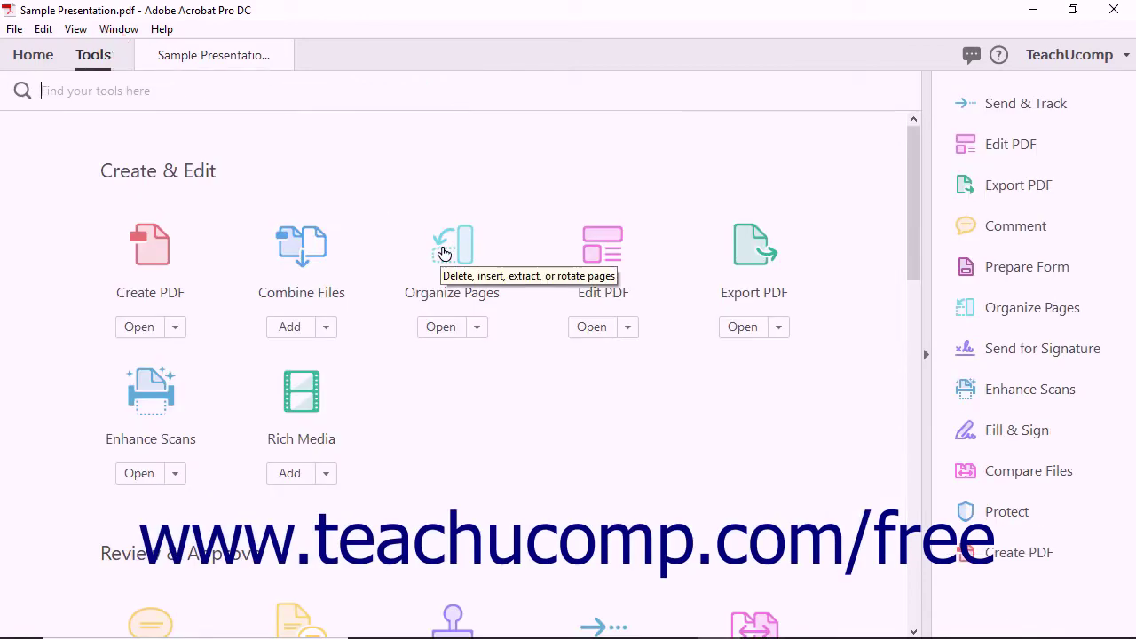
{"action": "left_click", "coordinate": [443, 253]}
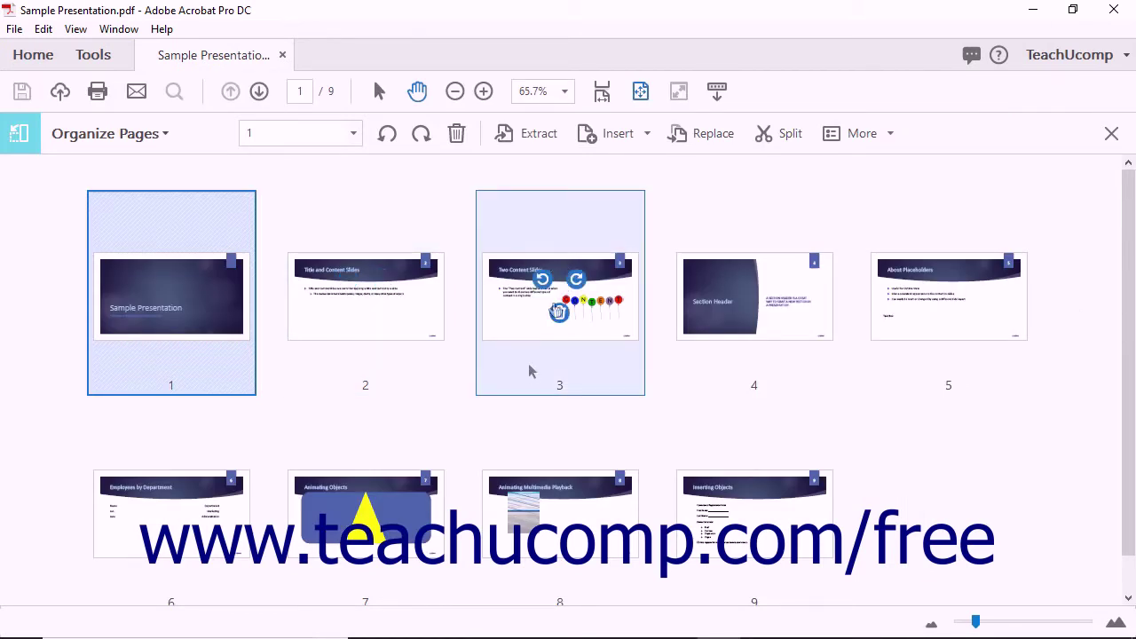
{"action": "scroll", "coordinate": [669, 415], "scroll_direction": "down", "scroll_amount": 1}
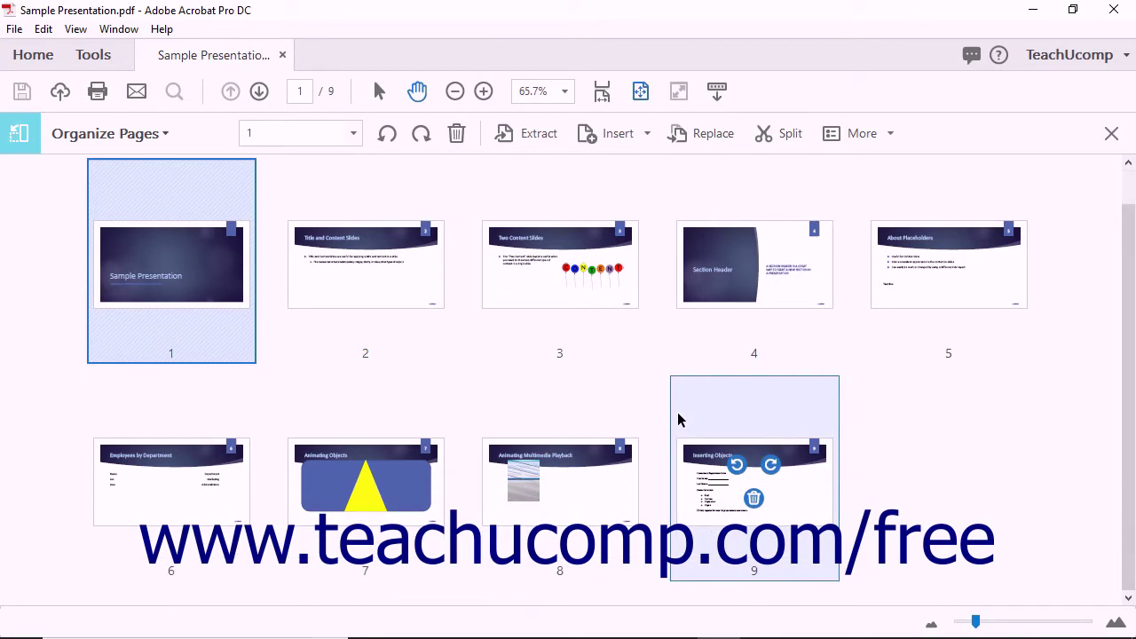
{"action": "scroll", "coordinate": [677, 412], "scroll_direction": "up", "scroll_amount": 1}
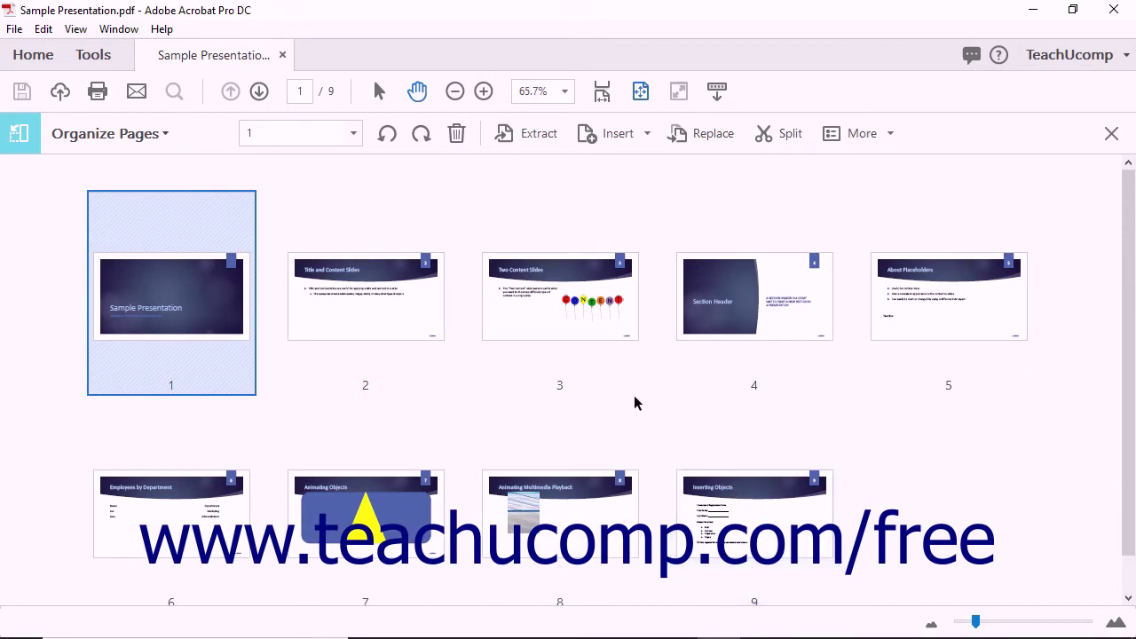
{"action": "mouse_move", "coordinate": [559, 266]}
{"action": "left_click", "coordinate": [538, 134]}
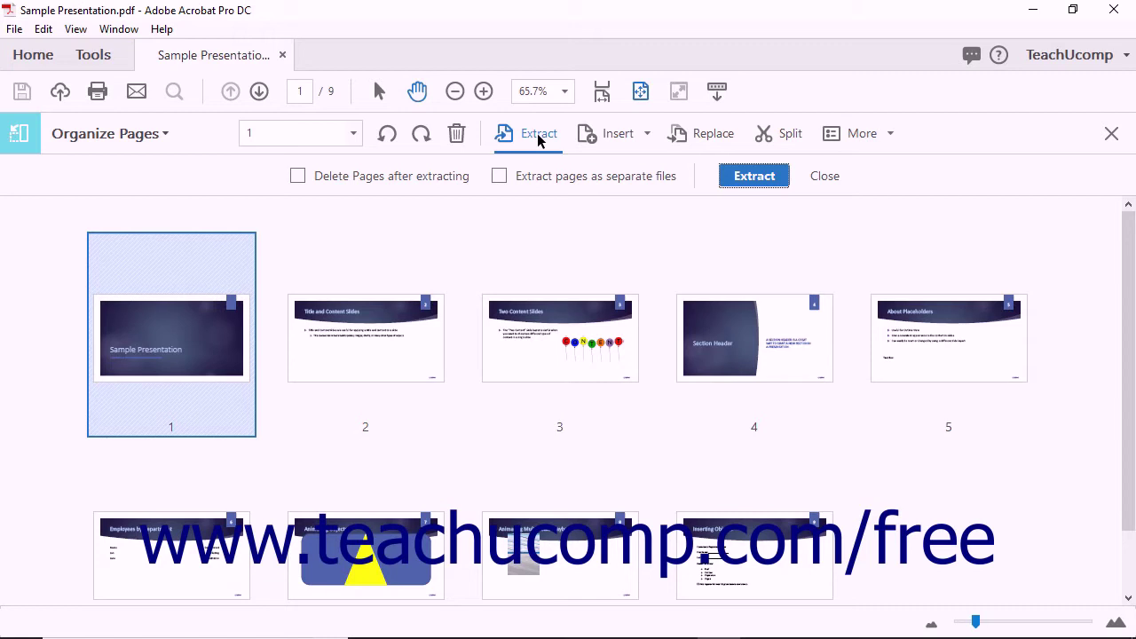
- Select pages 2, 3 and 5 for extraction
{"action": "left_click", "coordinate": [378, 364]}
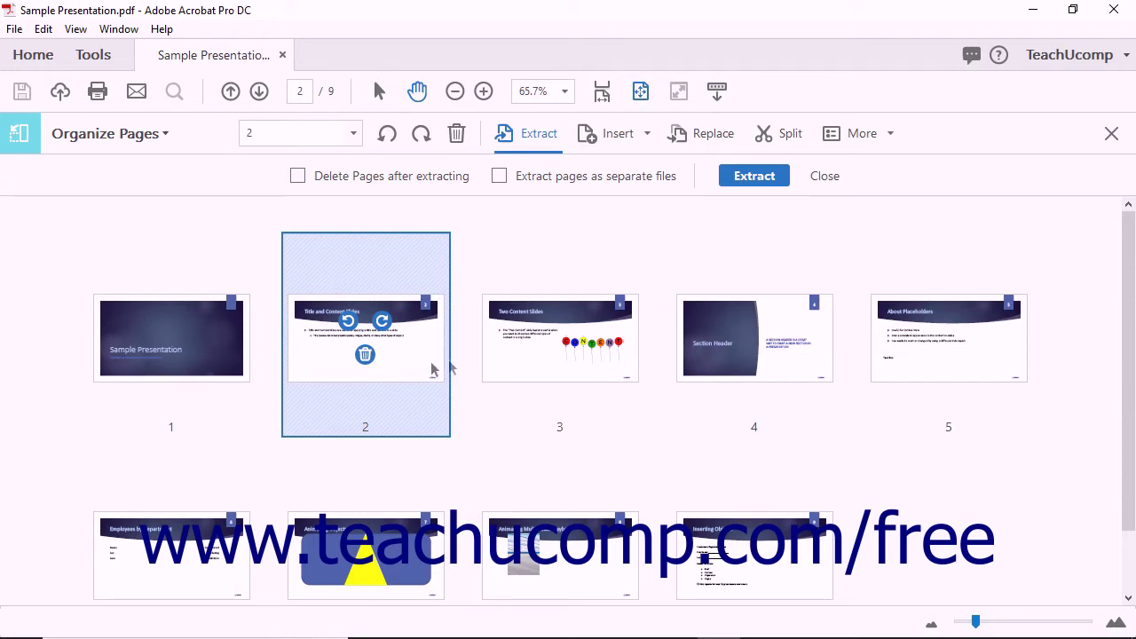
{"action": "mouse_move", "coordinate": [559, 337]}
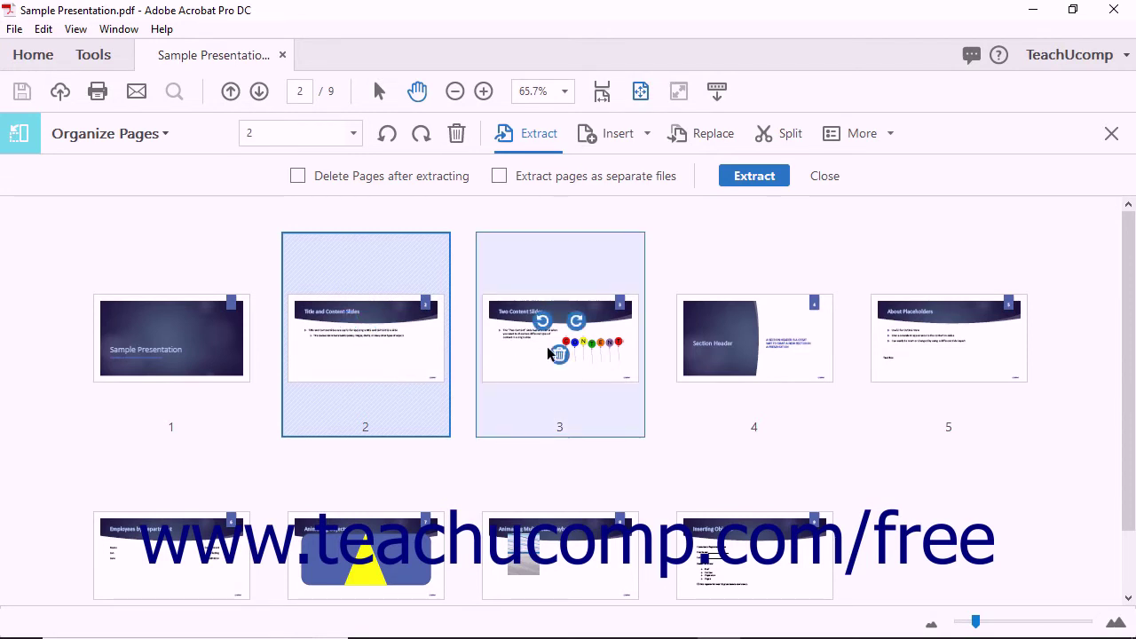
{"action": "left_click", "coordinate": [551, 350], "text": "shift"}
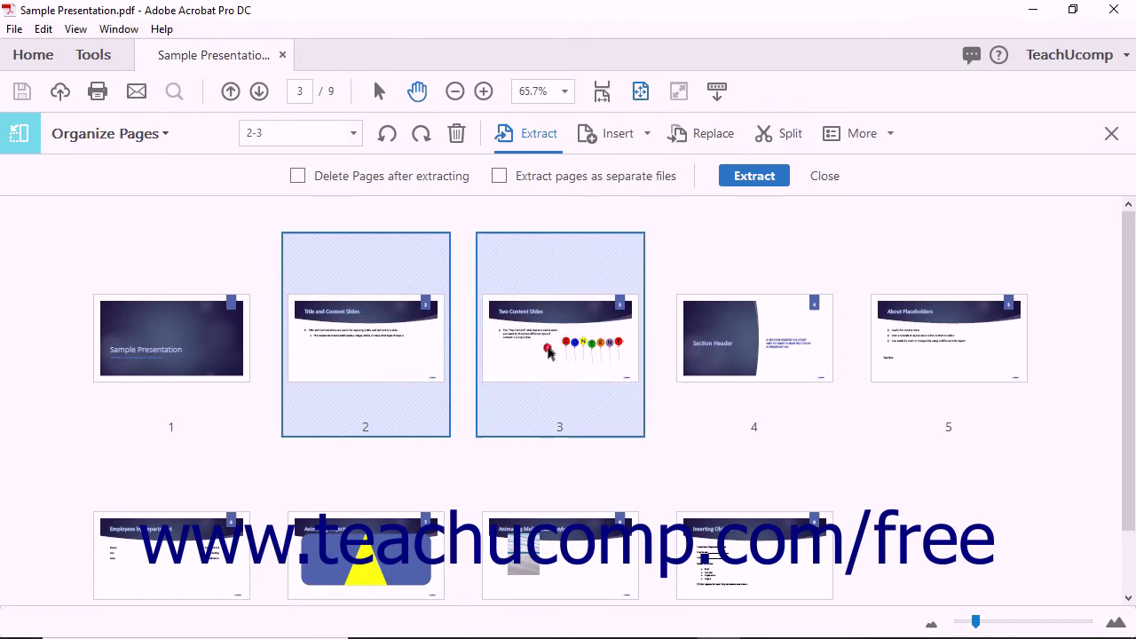
{"action": "left_click", "coordinate": [968, 344], "text": "ctrl"}
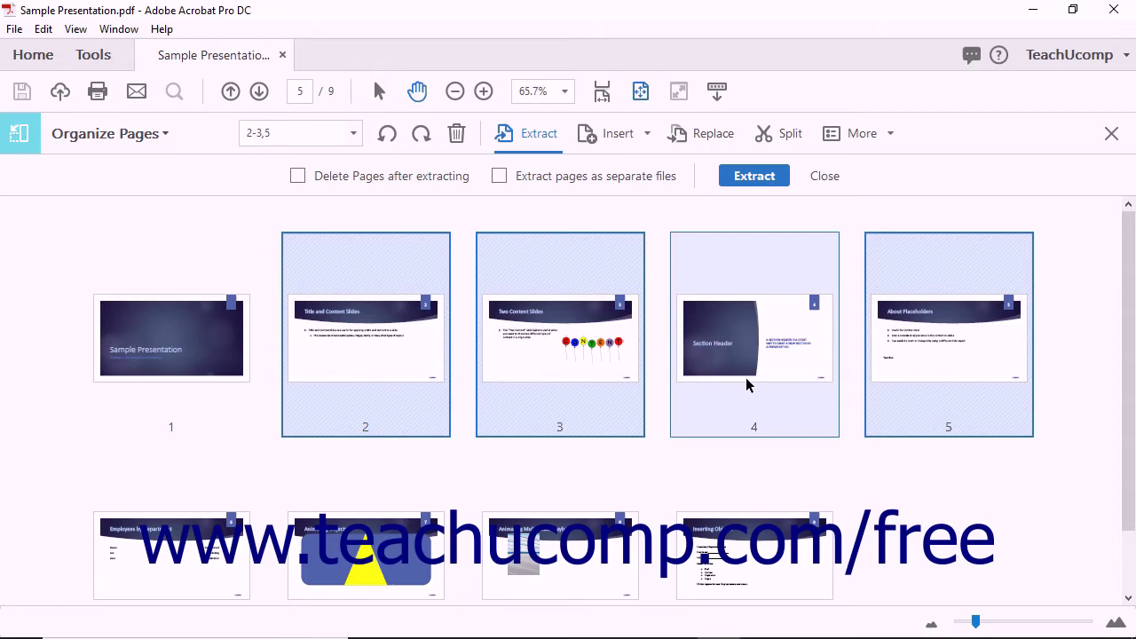
- Leave Delete Pages and Extract as separate files both unchecked
{"action": "left_click", "coordinate": [363, 176]}
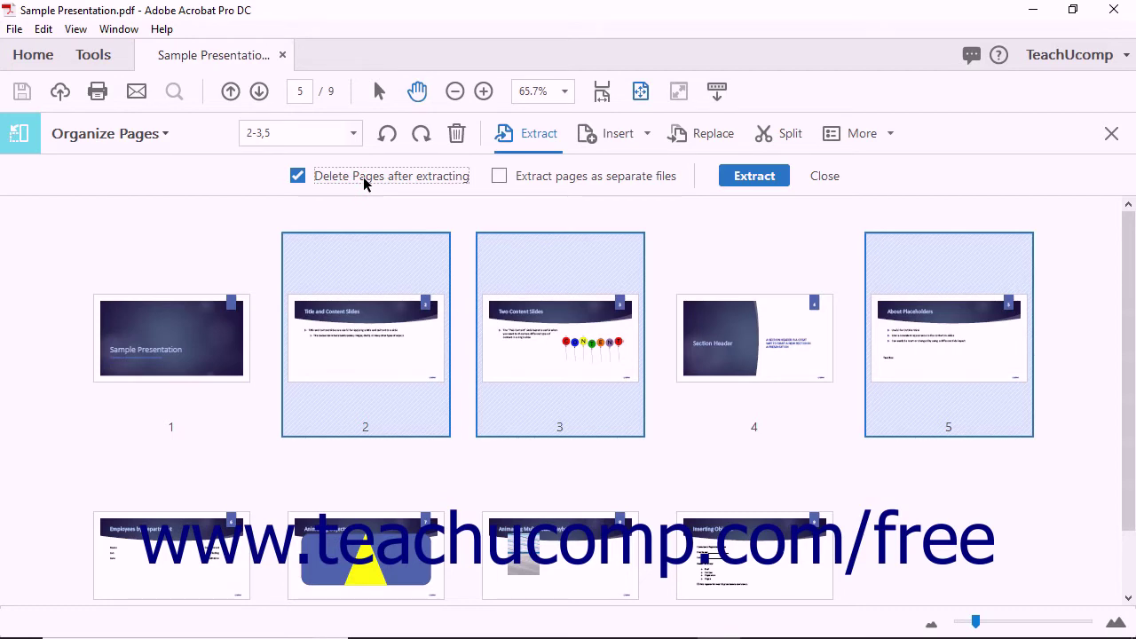
{"action": "left_click", "coordinate": [363, 177]}
{"action": "left_click", "coordinate": [526, 177]}
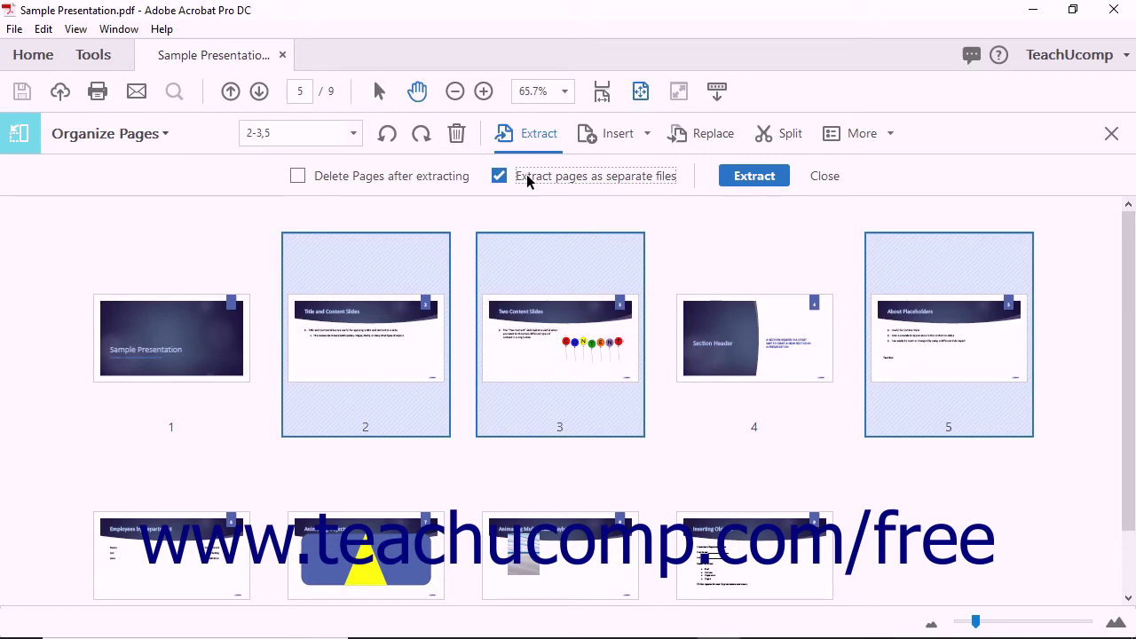
{"action": "left_click", "coordinate": [526, 174]}
- Extract pages 2, 3 and 5 to a new PDF, view its thumbnails, close it unsaved
{"action": "left_click", "coordinate": [737, 177]}
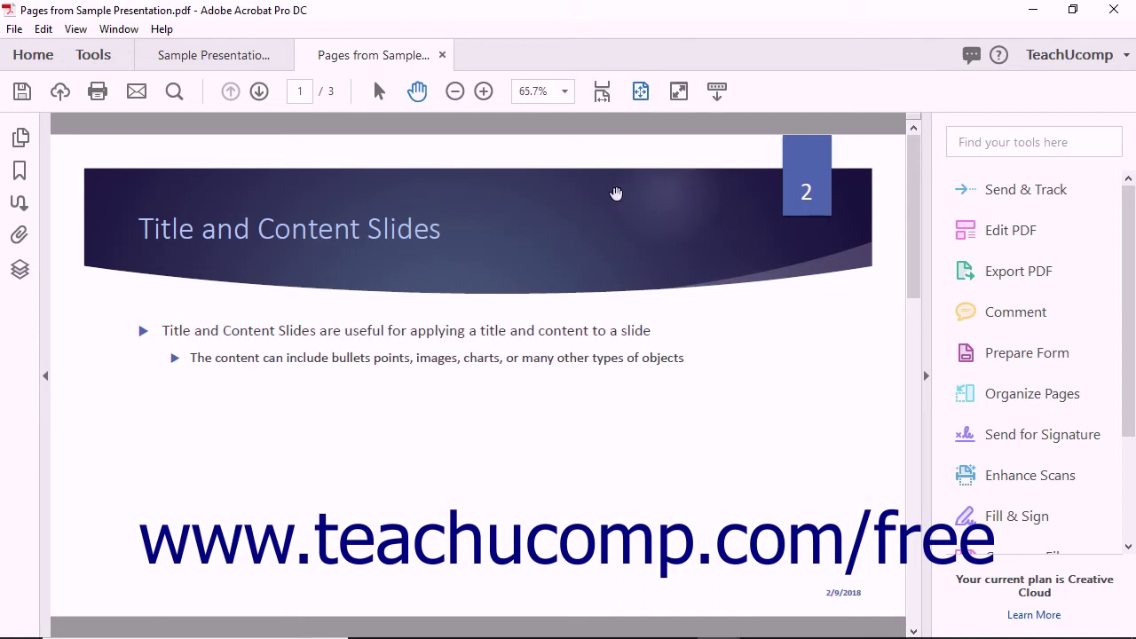
{"action": "left_click", "coordinate": [20, 138]}
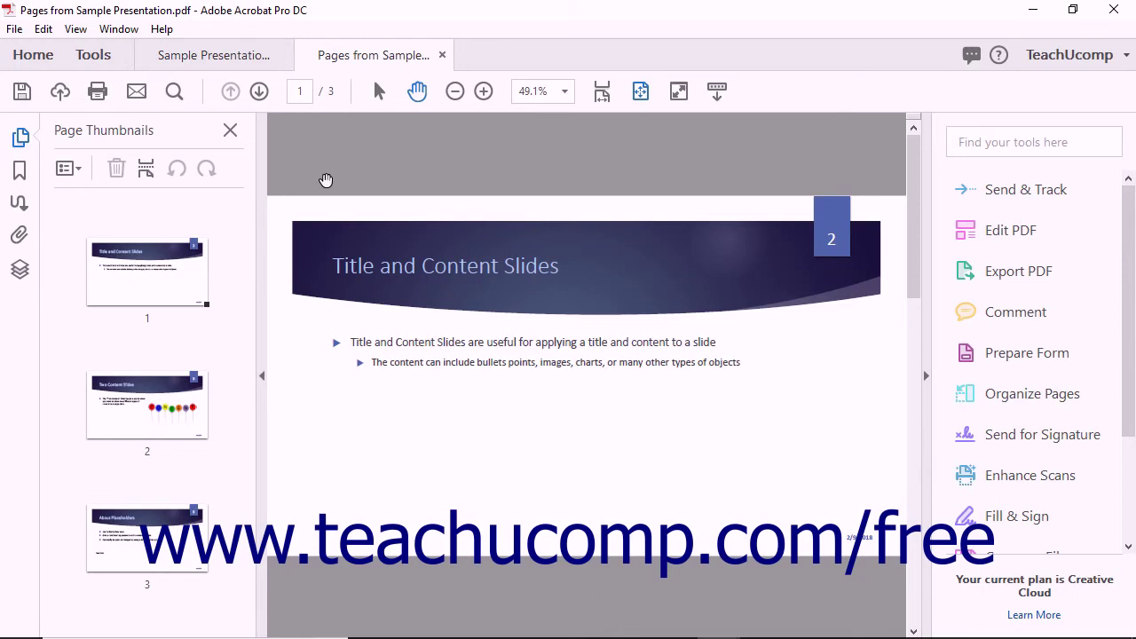
{"action": "left_click", "coordinate": [443, 56]}
{"action": "left_click", "coordinate": [647, 363]}
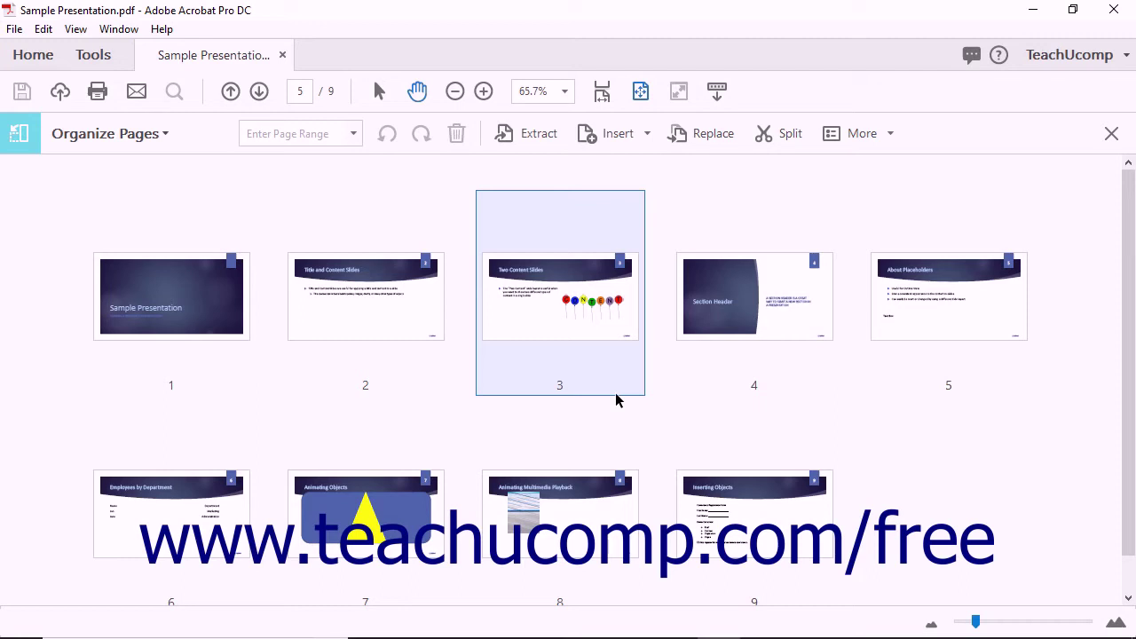
- Select page 2 of Sample Presentation and start Replace to choose new pages
{"action": "left_click", "coordinate": [402, 327]}
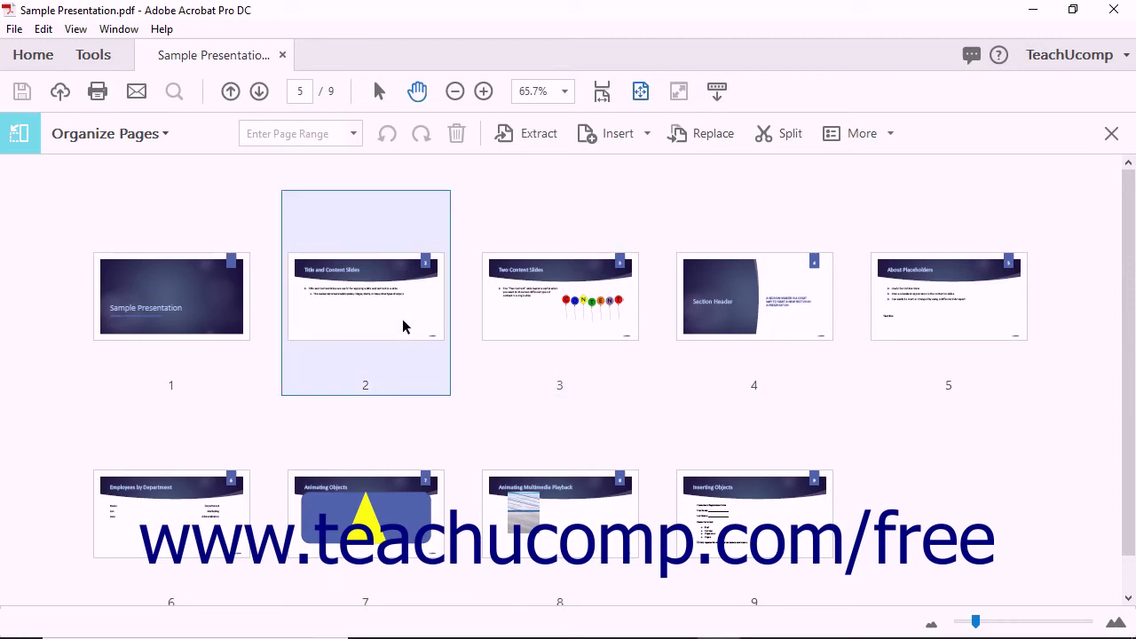
{"action": "left_click", "coordinate": [402, 326]}
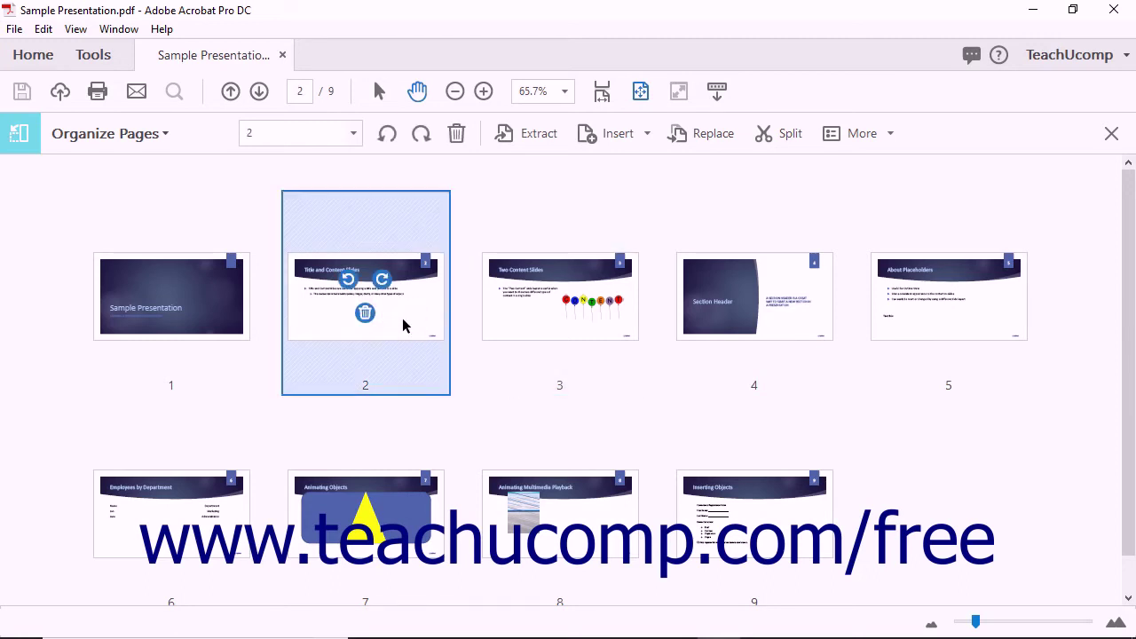
{"action": "left_click", "coordinate": [695, 138]}
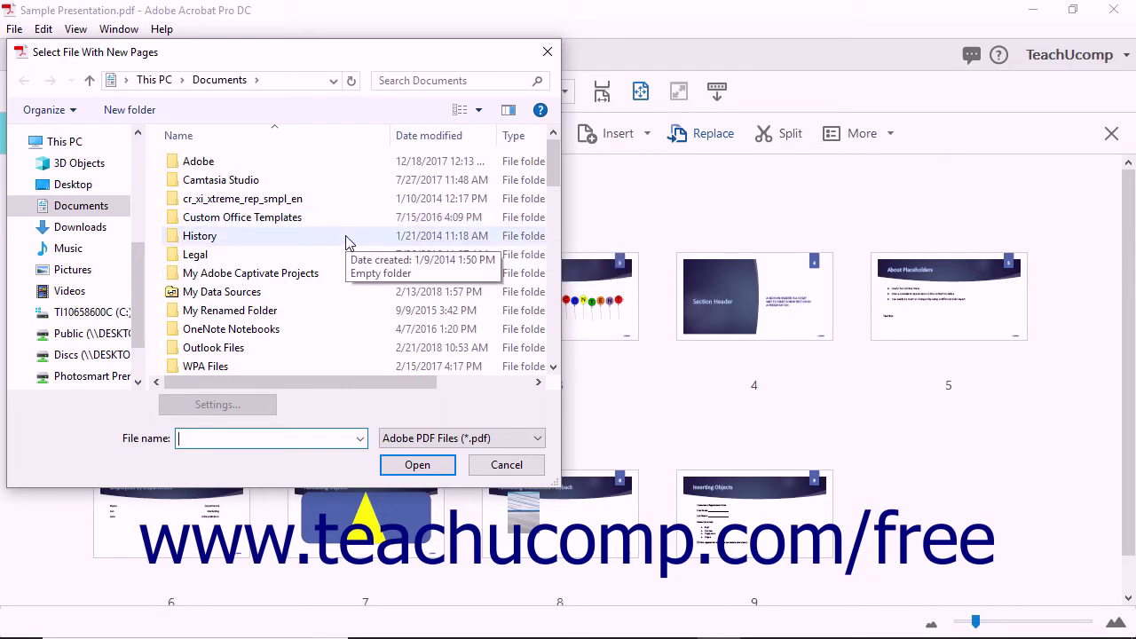
- Choose Chapter 1.pdf from Documents as the replacement page source
{"action": "scroll", "coordinate": [346, 240], "scroll_direction": "down", "scroll_amount": 1}
{"action": "scroll", "coordinate": [346, 242], "scroll_direction": "down", "scroll_amount": 2}
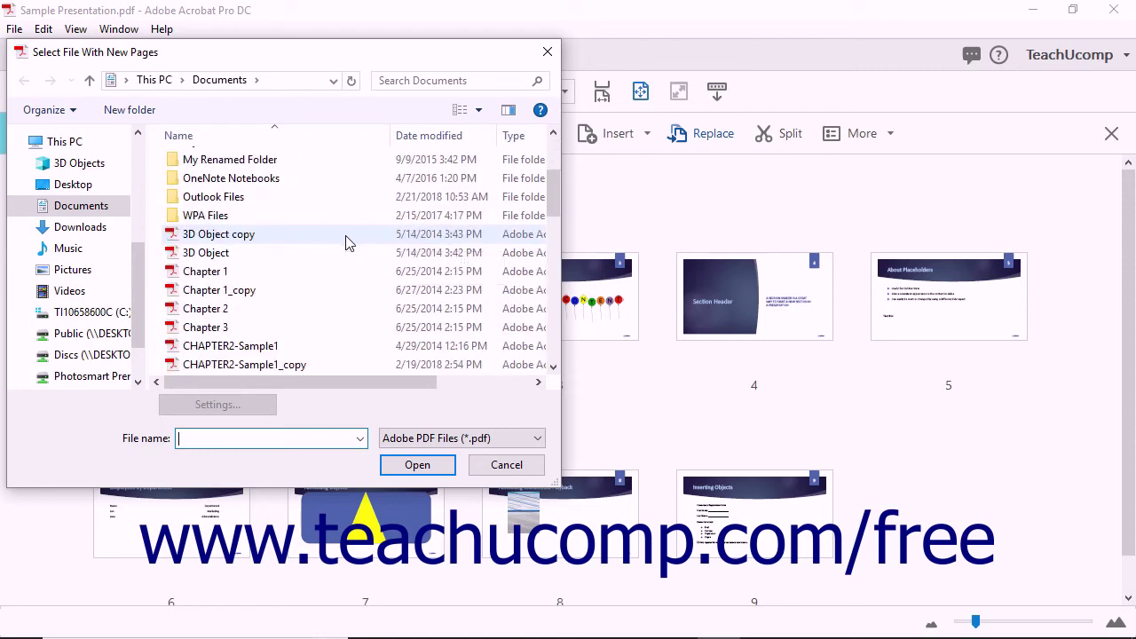
{"action": "left_click", "coordinate": [298, 274]}
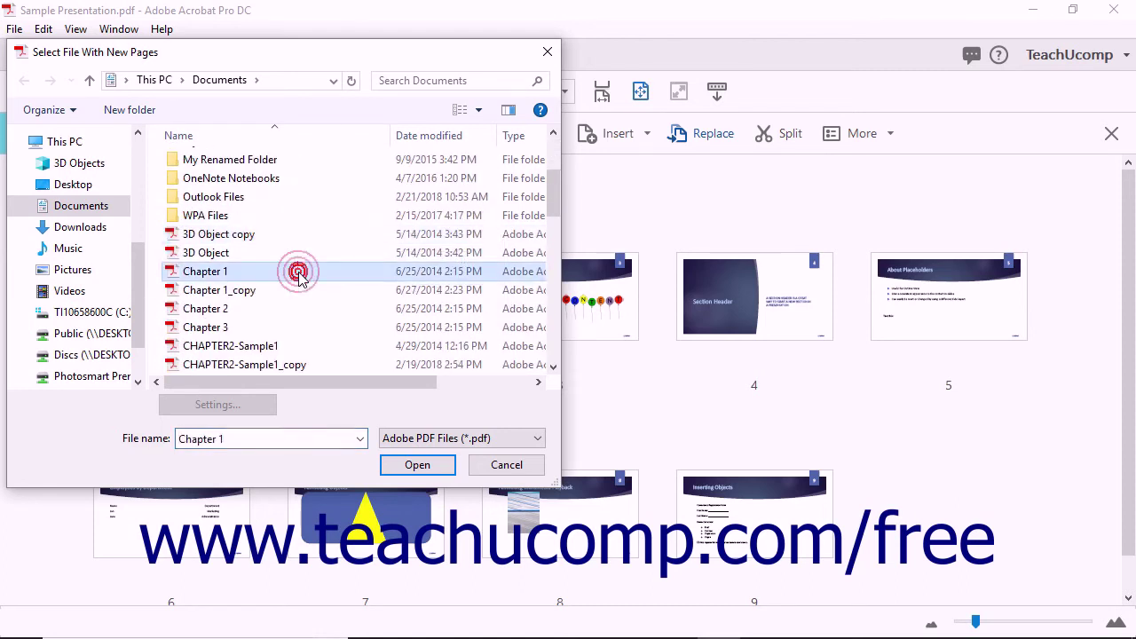
{"action": "left_click", "coordinate": [413, 465]}
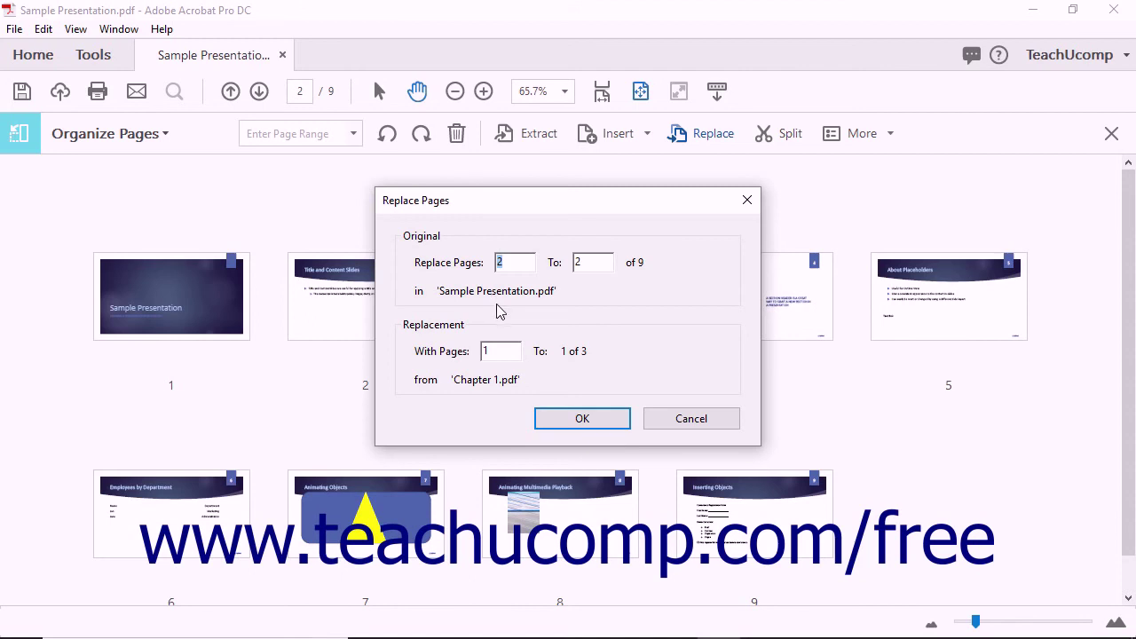
- Set With Pages to 2 and confirm replacing page 2 with Chapter 1's page 2
{"action": "left_click_drag", "start_coordinate": [503, 350], "coordinate": [481, 347]}
{"action": "type", "text": "2"}
{"action": "left_click", "coordinate": [559, 423]}
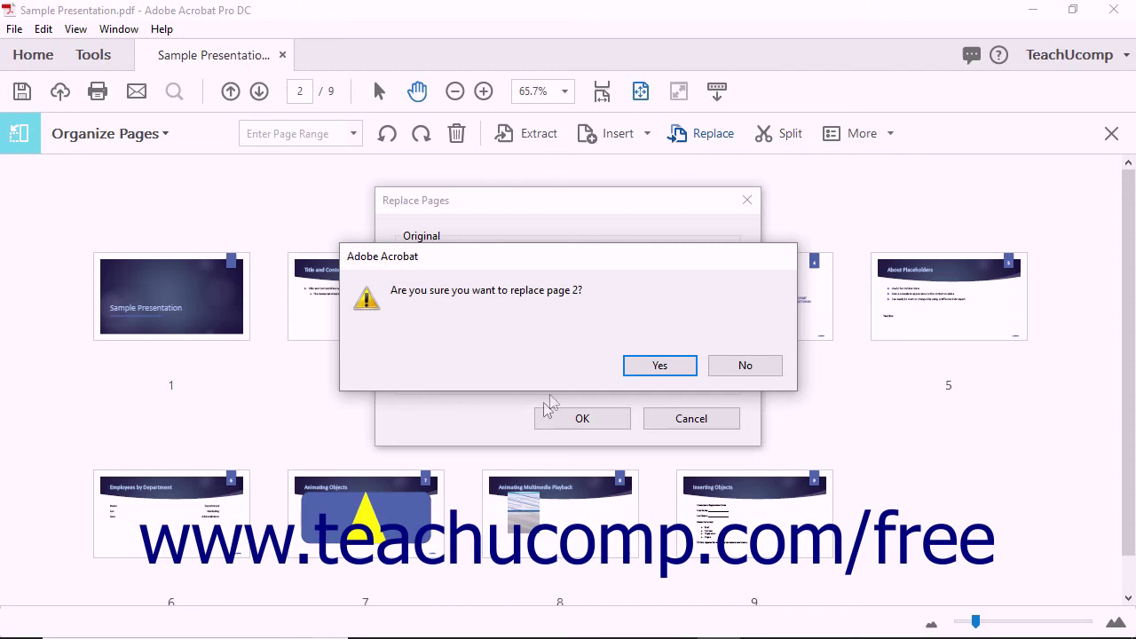
{"action": "left_click", "coordinate": [631, 366]}
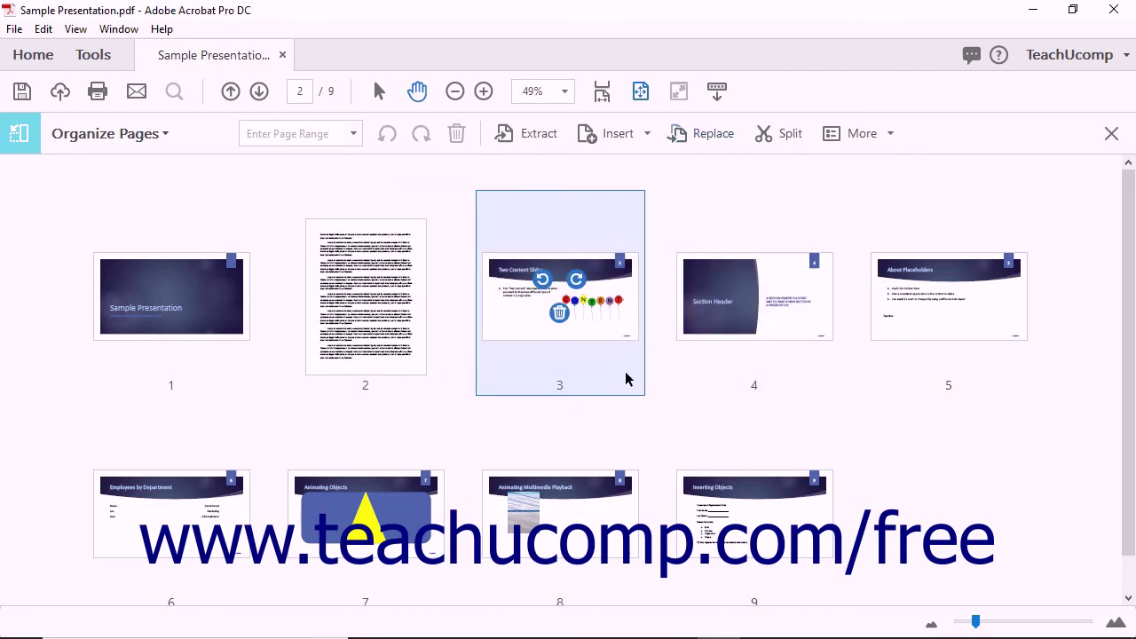